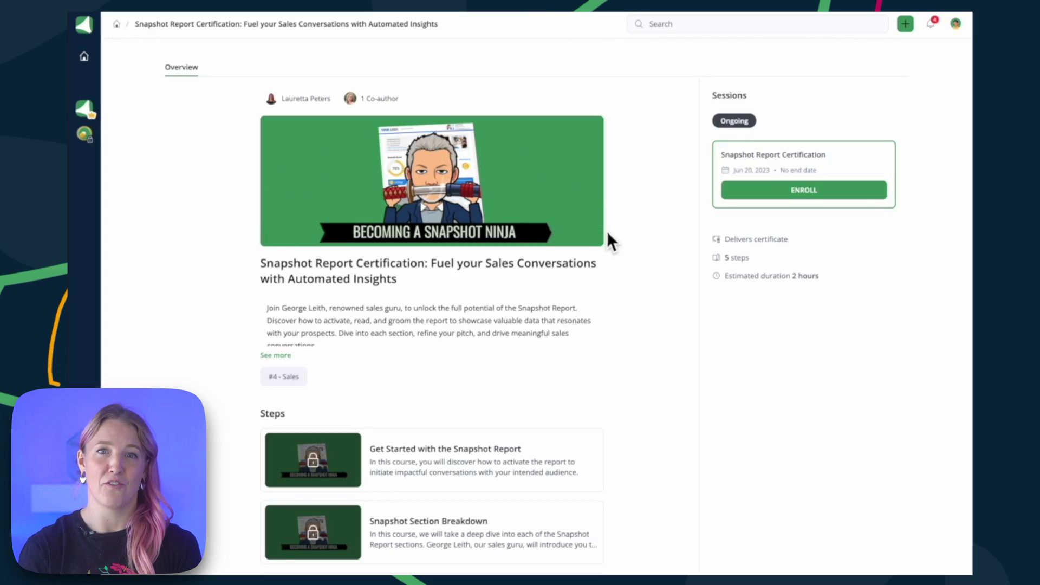
# Enroll in the Snapshot Report Certification course and scroll through its Steps and Certificate sections
pyautogui.click(811, 190)
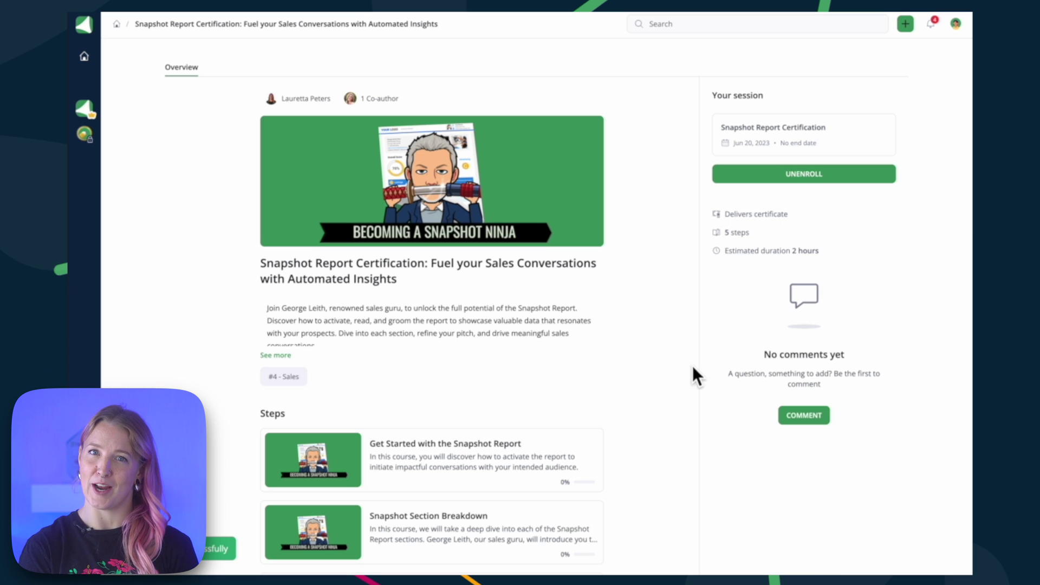
pyautogui.scroll(-3, 647, 467)
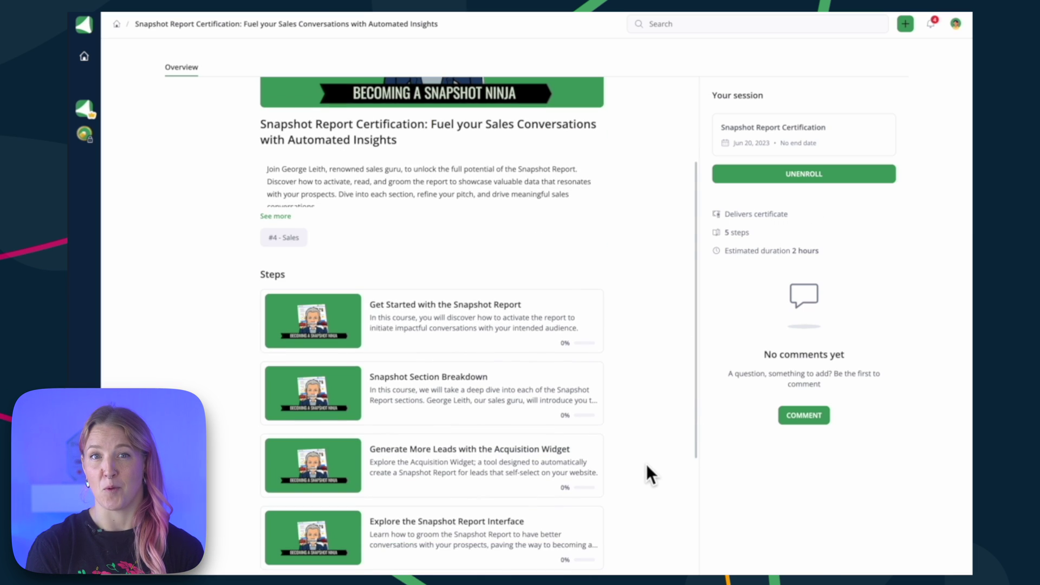
pyautogui.scroll(-3, 646, 466)
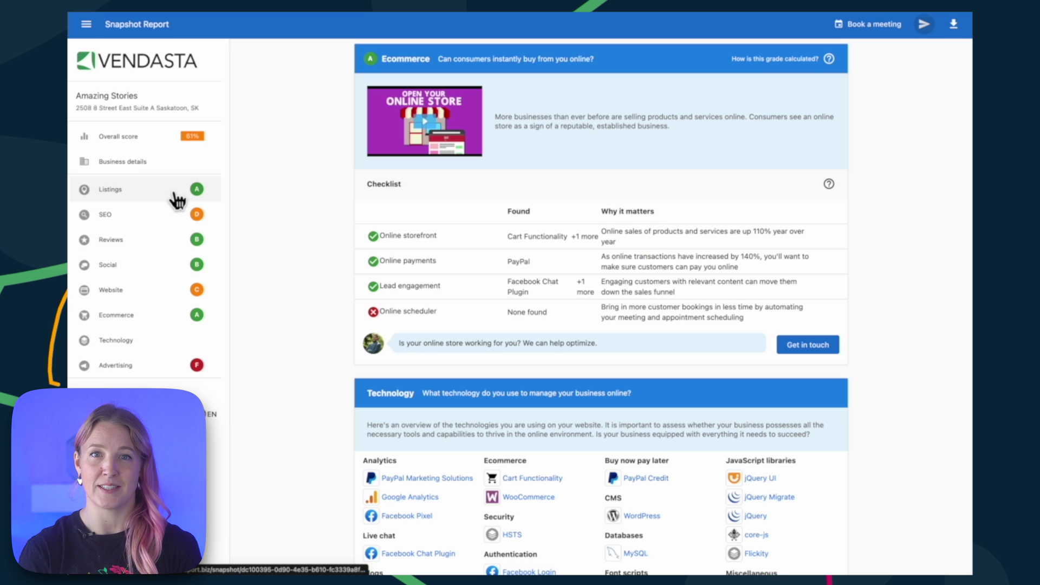
# Jump in turn to the Amazing Stories report's Listings, SEO, Reviews and Social sections
pyautogui.click(174, 196)
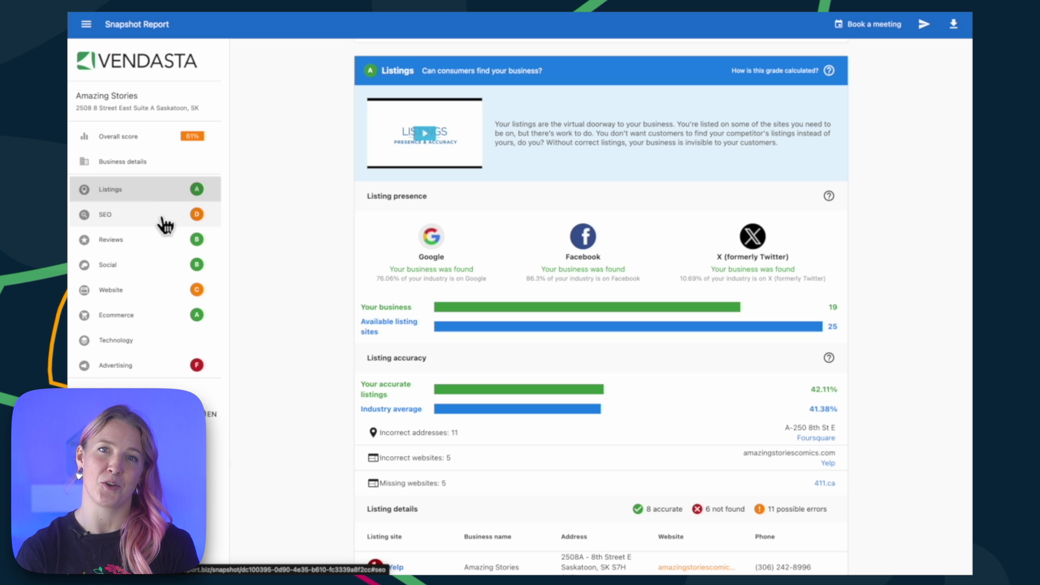
pyautogui.click(163, 224)
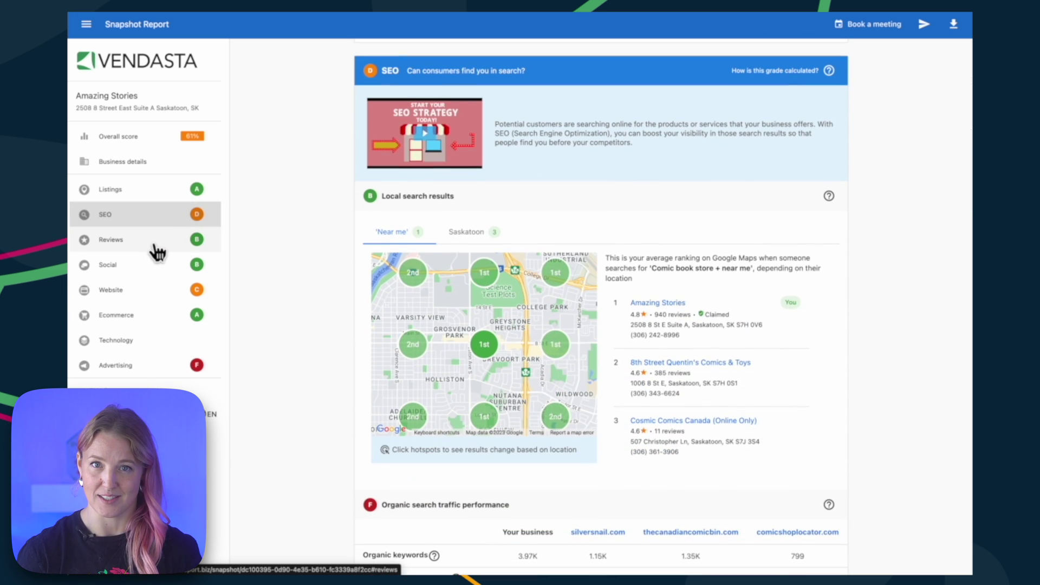
pyautogui.click(153, 251)
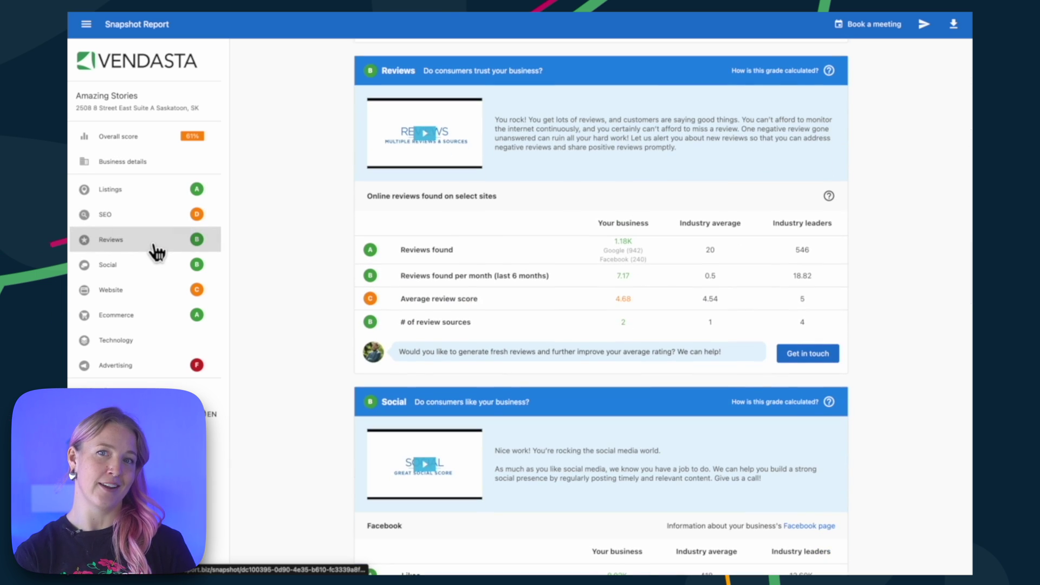
pyautogui.click(153, 274)
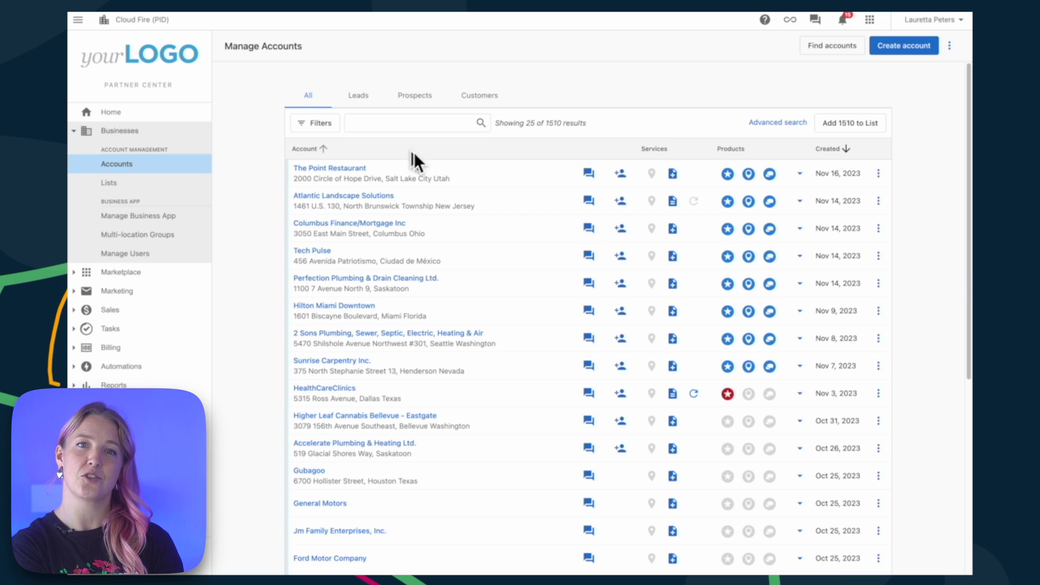
# Search Manage Accounts for 'amazing stories' to show the four matching accounts
pyautogui.click(379, 122)
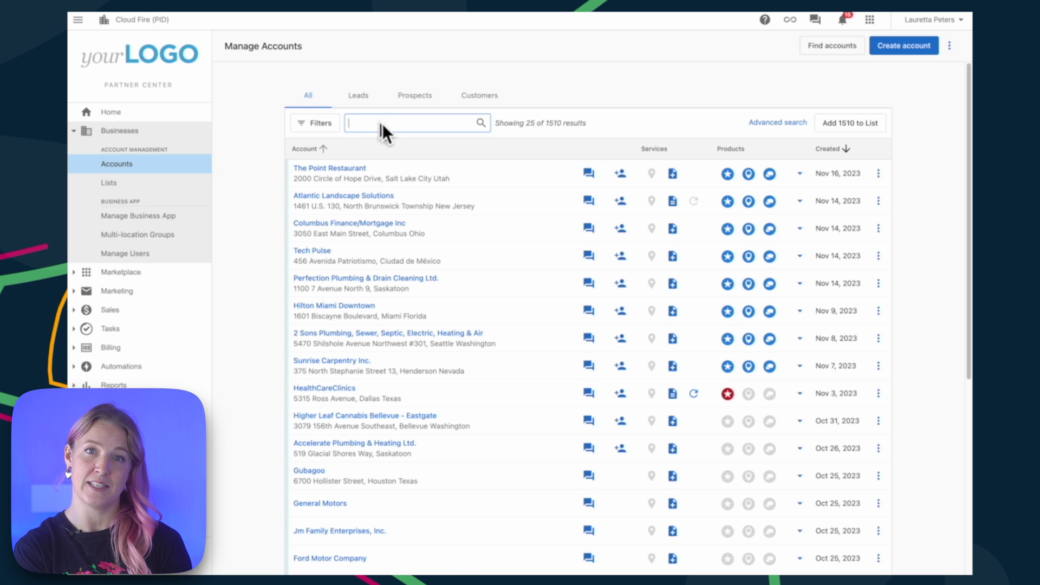
pyautogui.write('amazing stories')
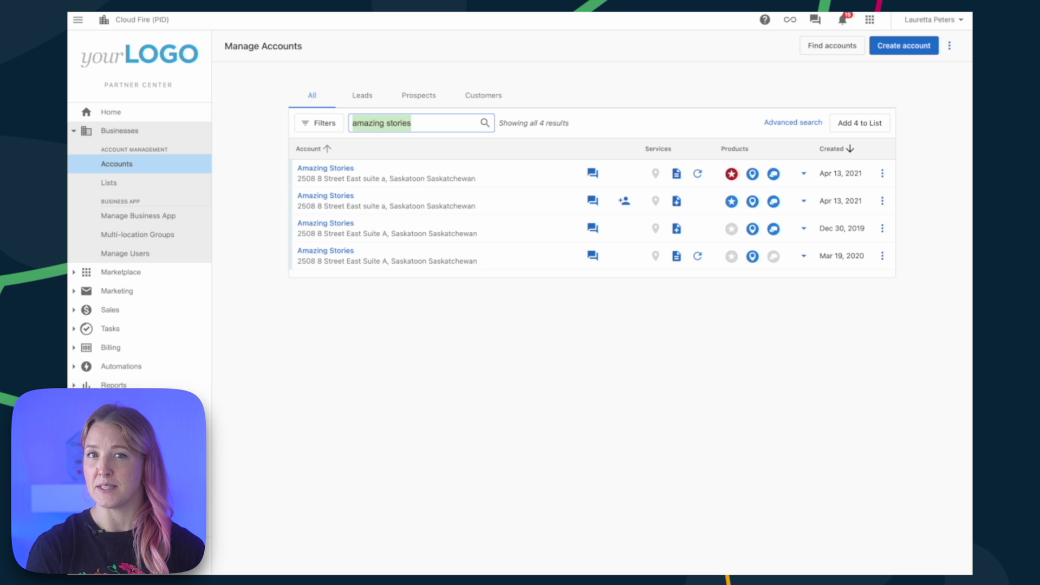
pyautogui.click(271, 148)
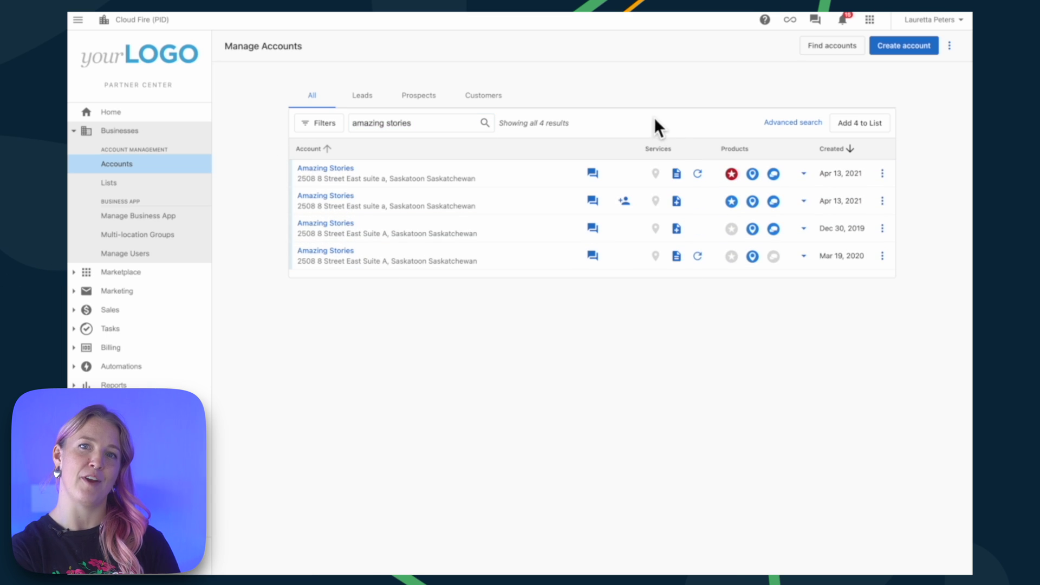
pyautogui.click(445, 131)
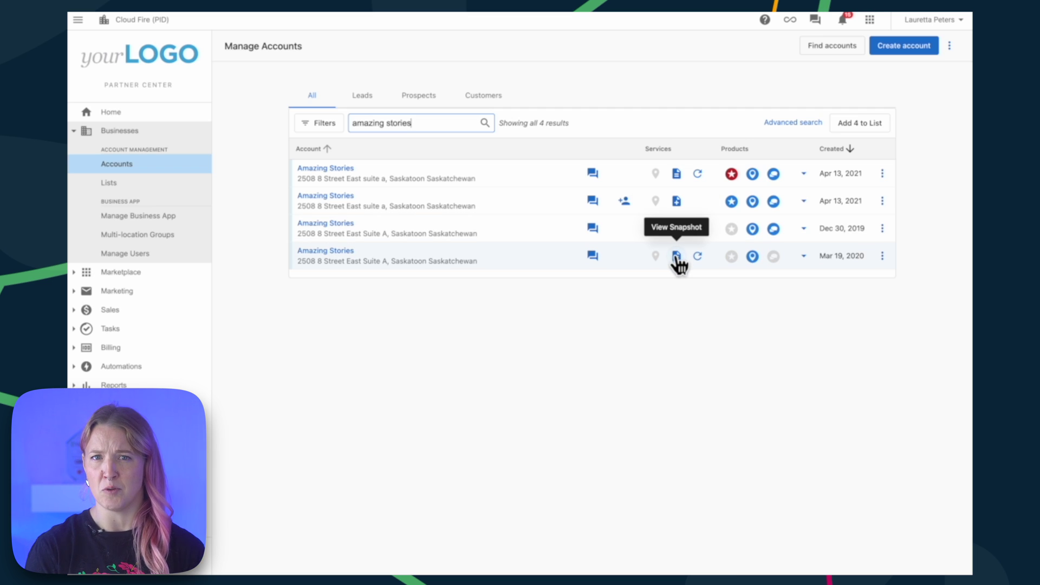
# Create a free snapshot for the second Amazing Stories account and refresh the first account's expired one for $2.00
pyautogui.click(676, 200)
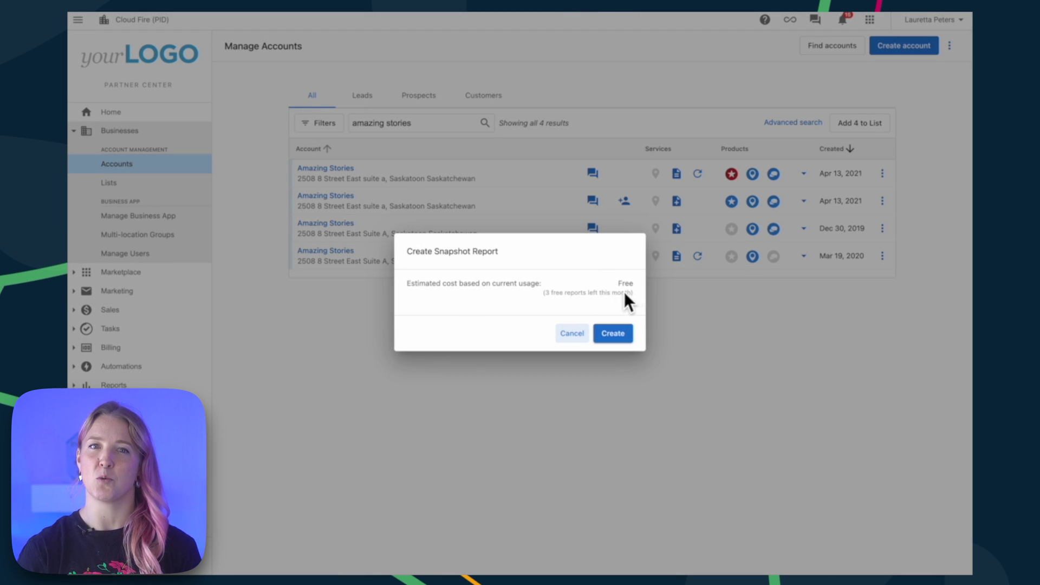
pyautogui.click(621, 334)
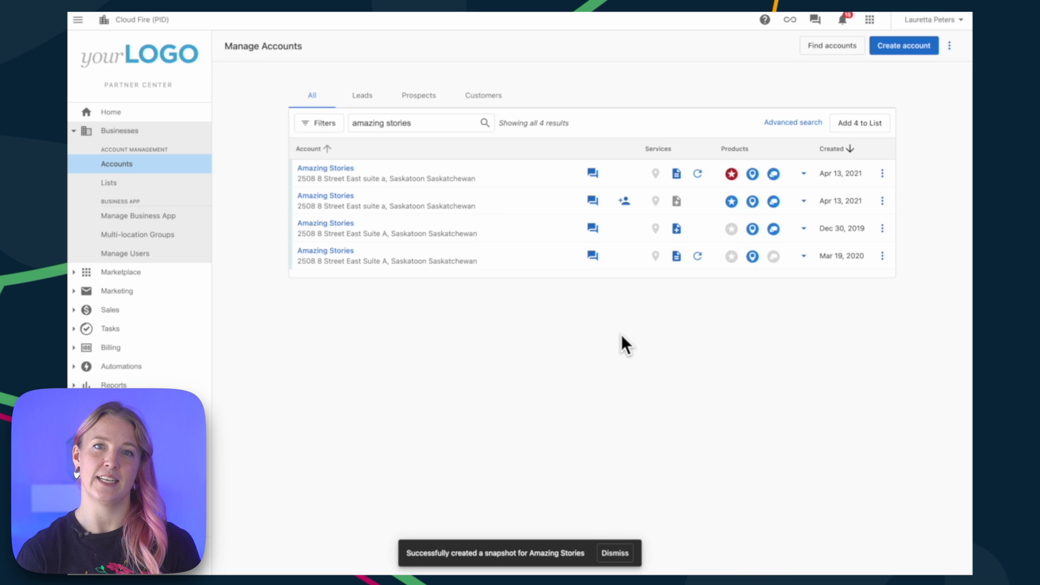
pyautogui.click(697, 174)
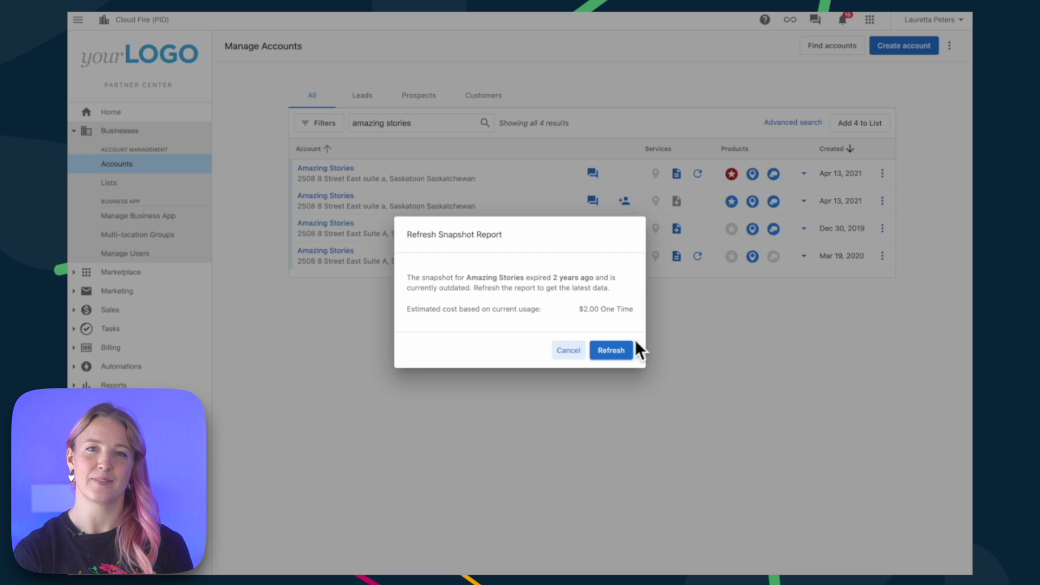
pyautogui.click(612, 351)
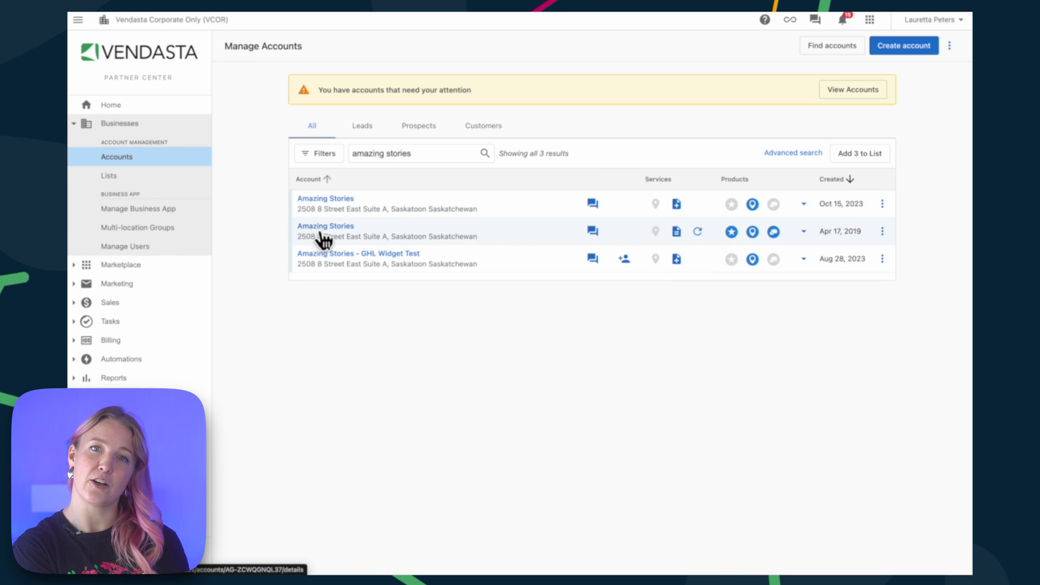
# Open the Amazing Stories snapshot summary, then its full report showing a 61% score
pyautogui.click(676, 232)
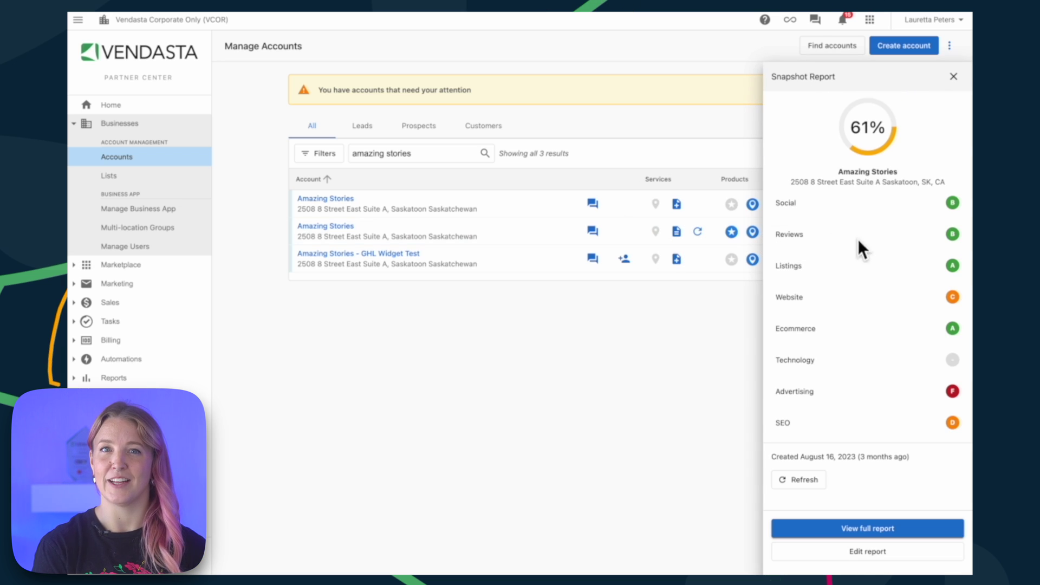
pyautogui.click(910, 533)
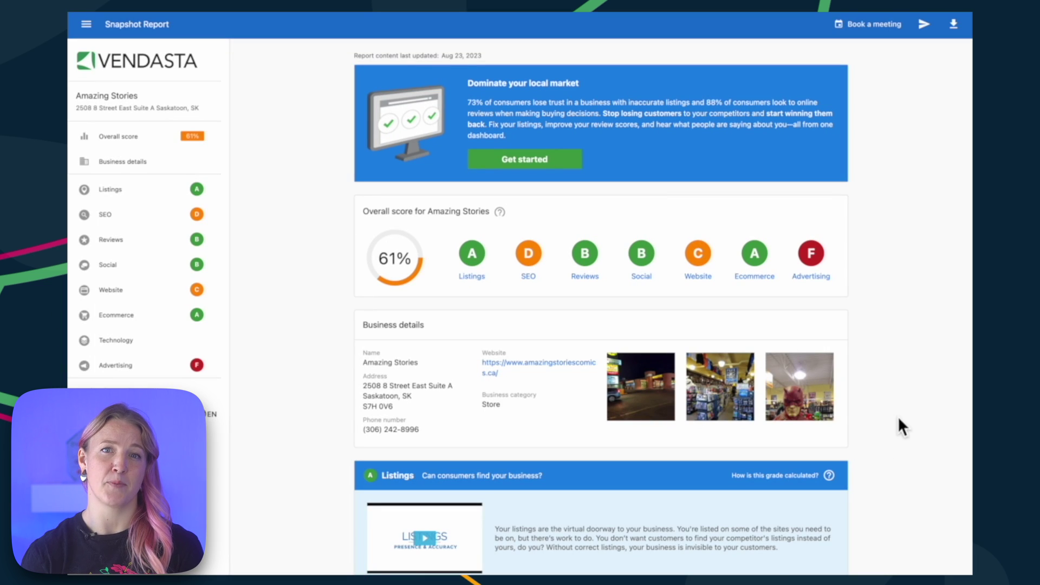
# Begin e-mail sharing of the Amazing Stories report and move to the Sender email field
pyautogui.click(924, 27)
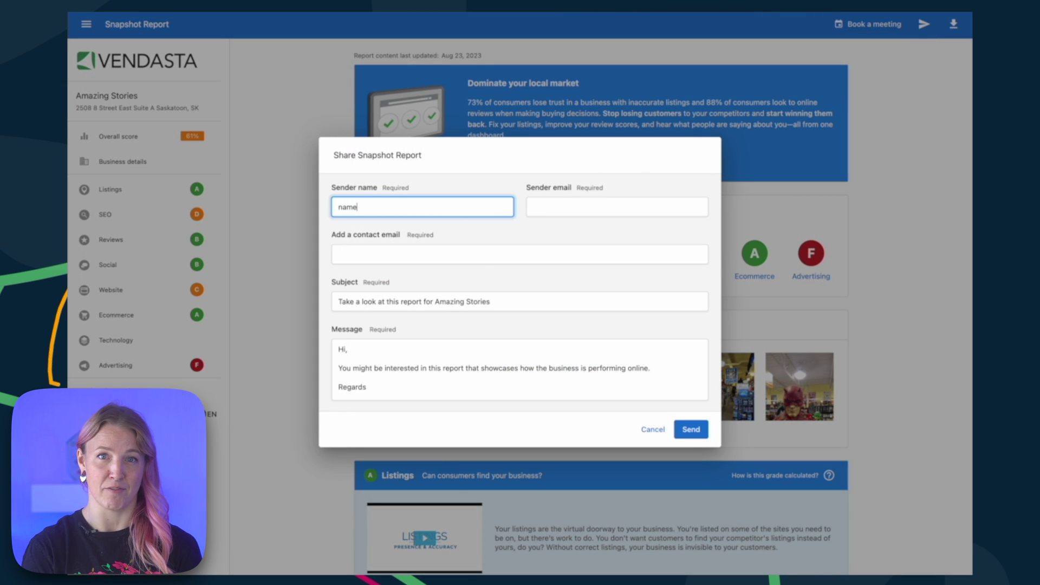
pyautogui.click(549, 213)
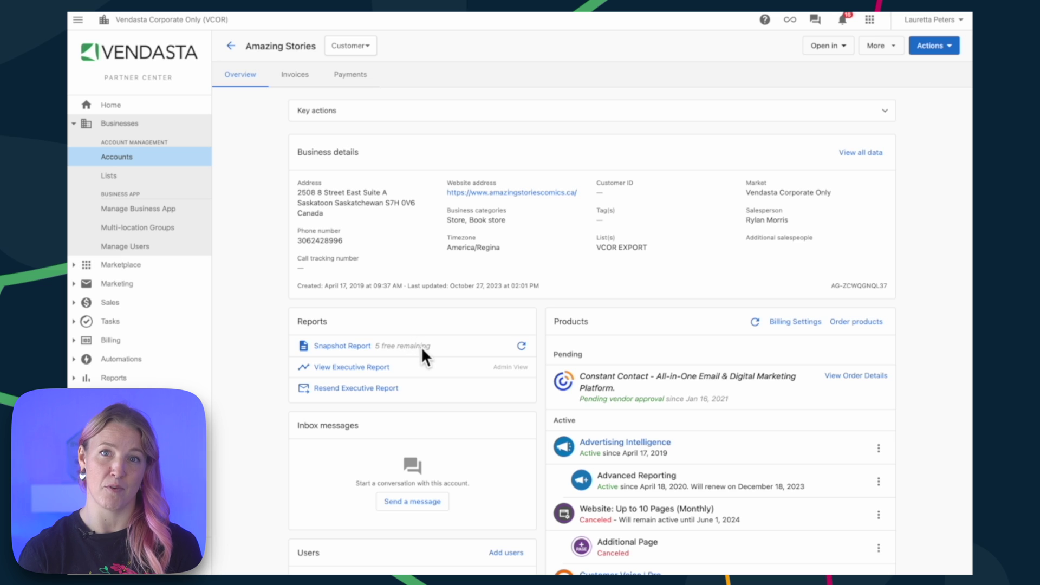
pyautogui.click(360, 347)
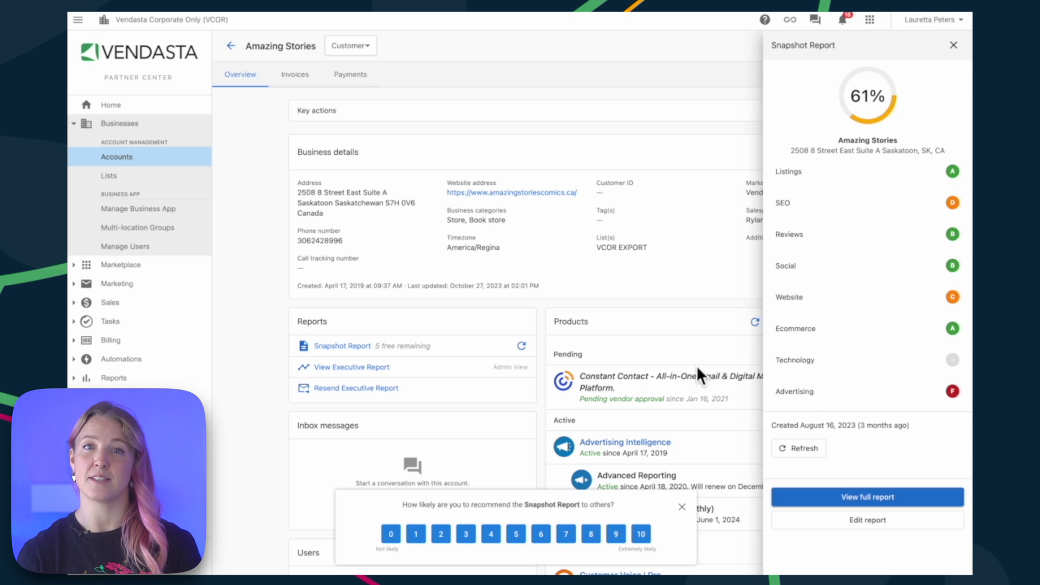
pyautogui.click(854, 521)
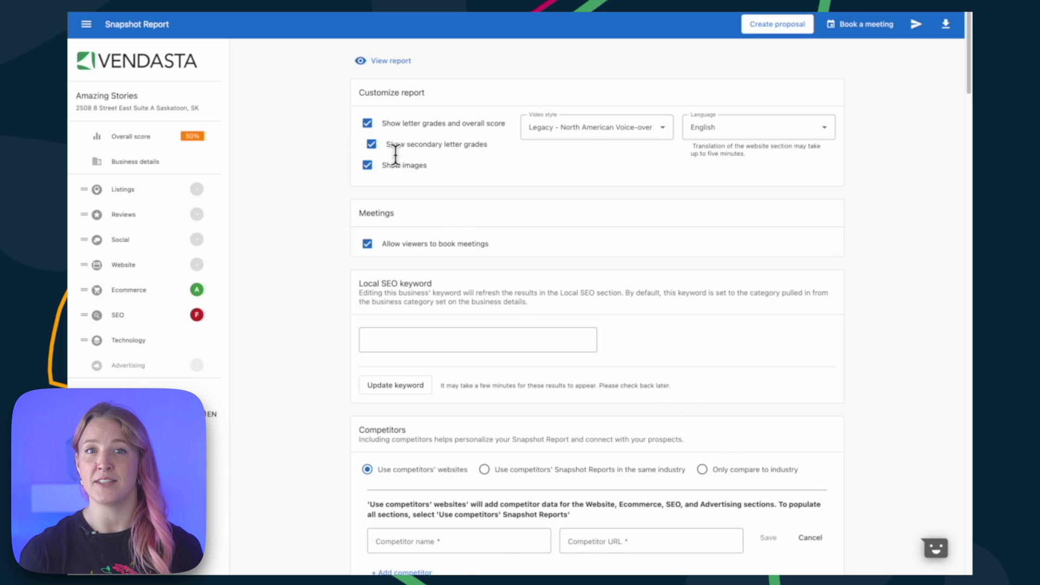
pyautogui.click(367, 123)
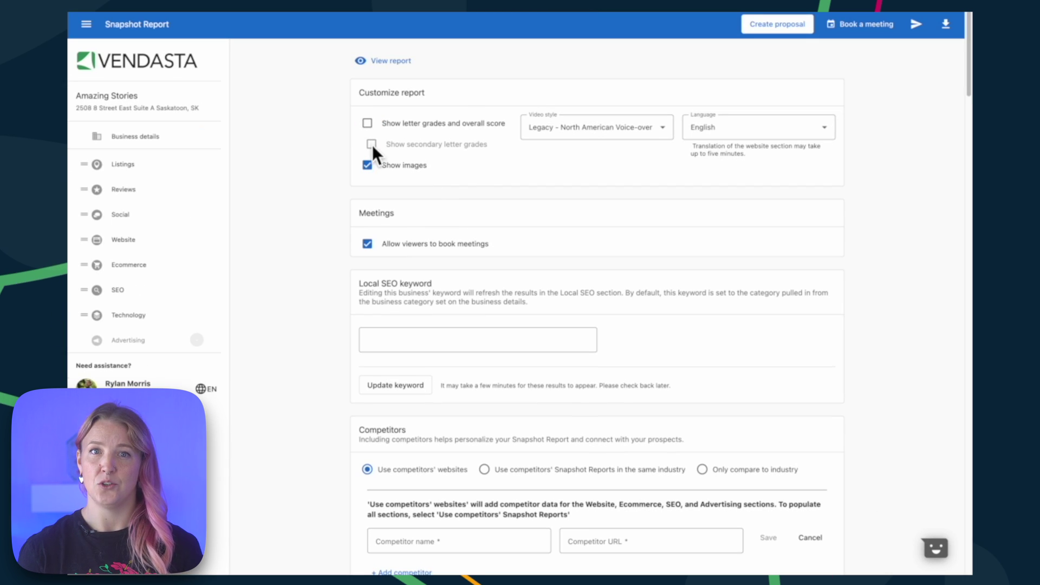
pyautogui.click(367, 124)
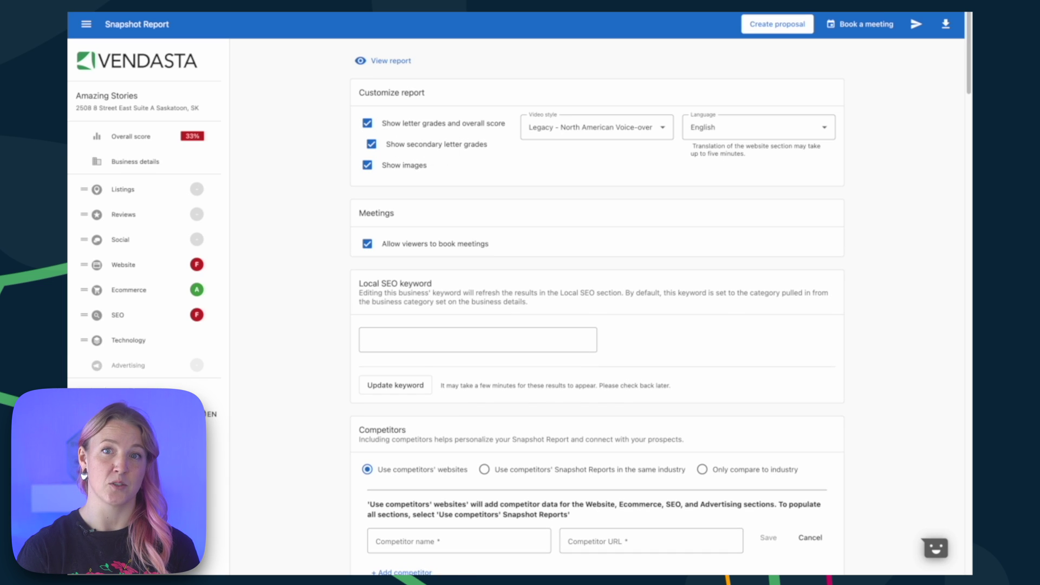
pyautogui.click(662, 128)
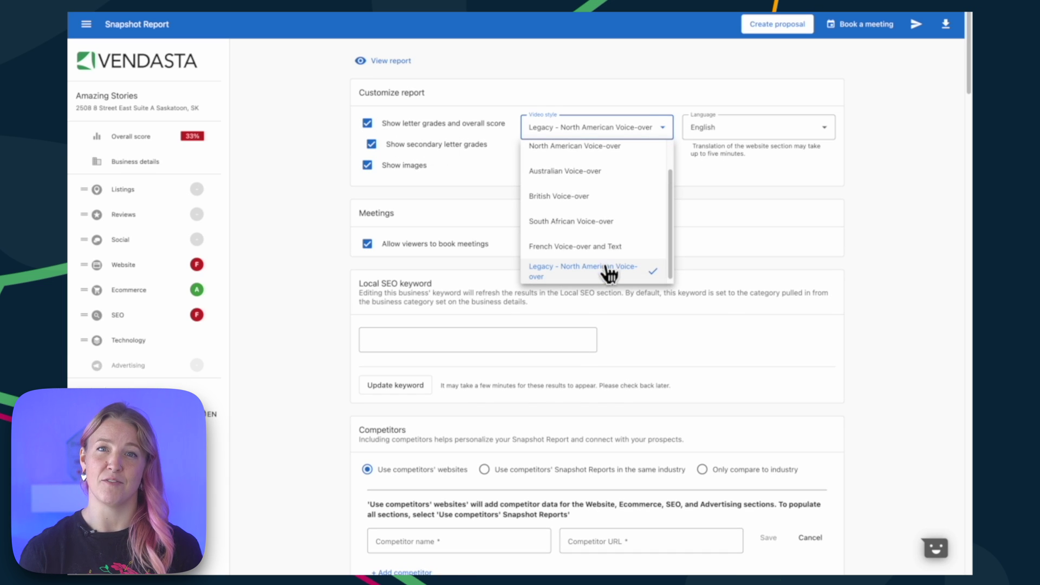
pyautogui.click(667, 129)
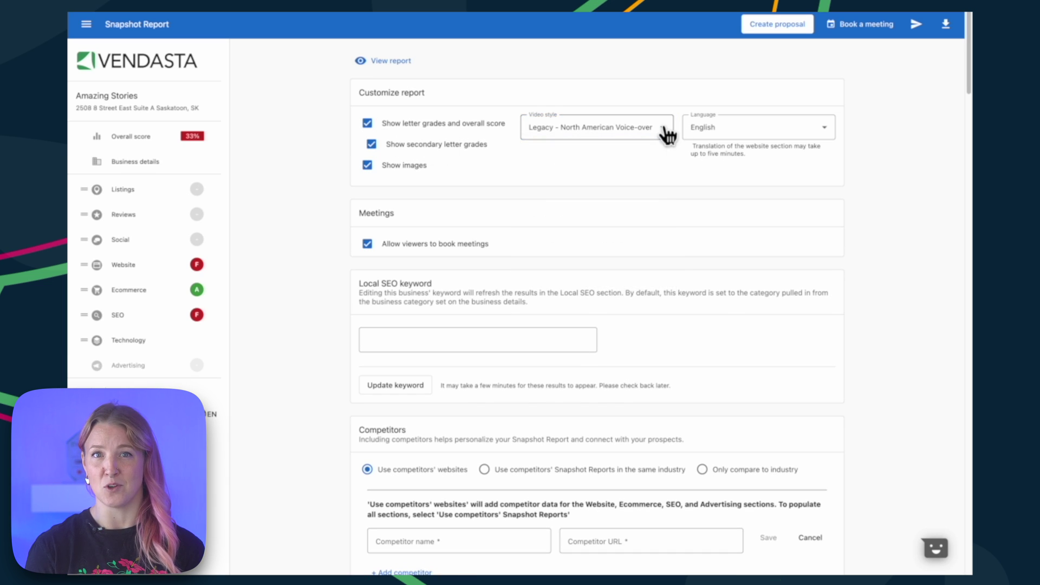
pyautogui.click(823, 128)
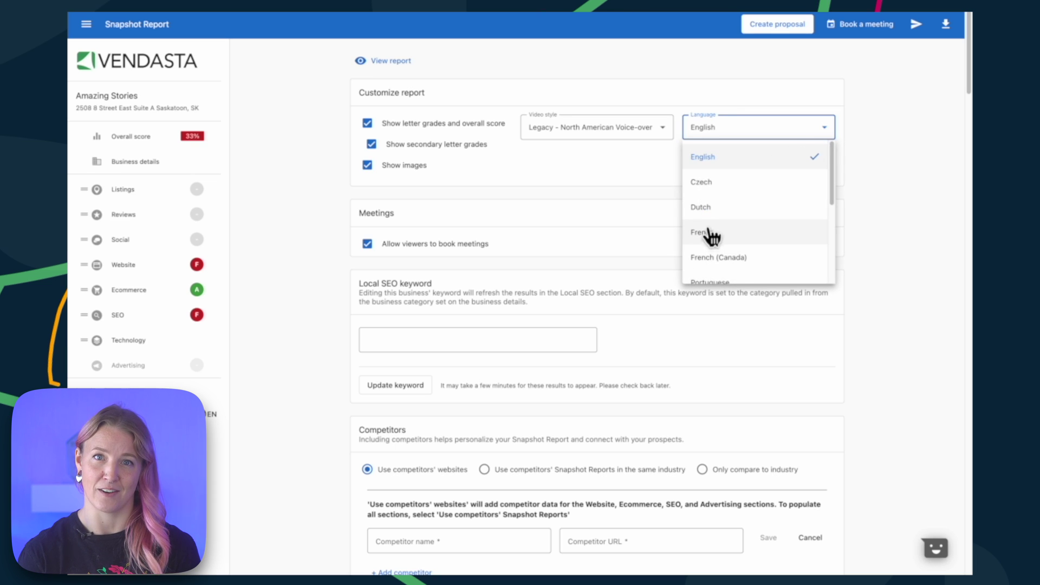
pyautogui.click(823, 128)
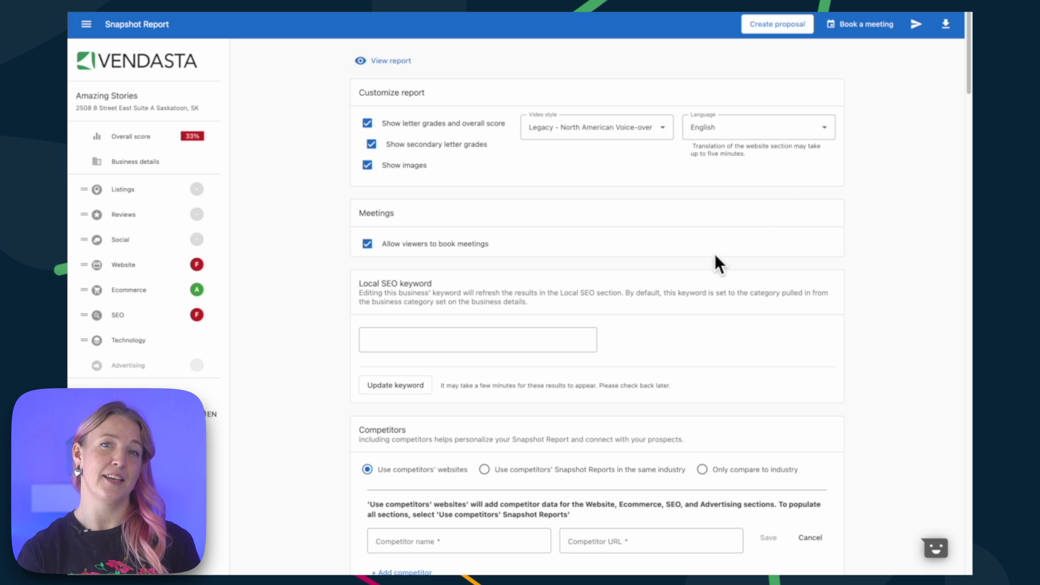
# Set the Local SEO keyword to 'keywords here' and scroll down to the Competitors options
pyautogui.click(395, 338)
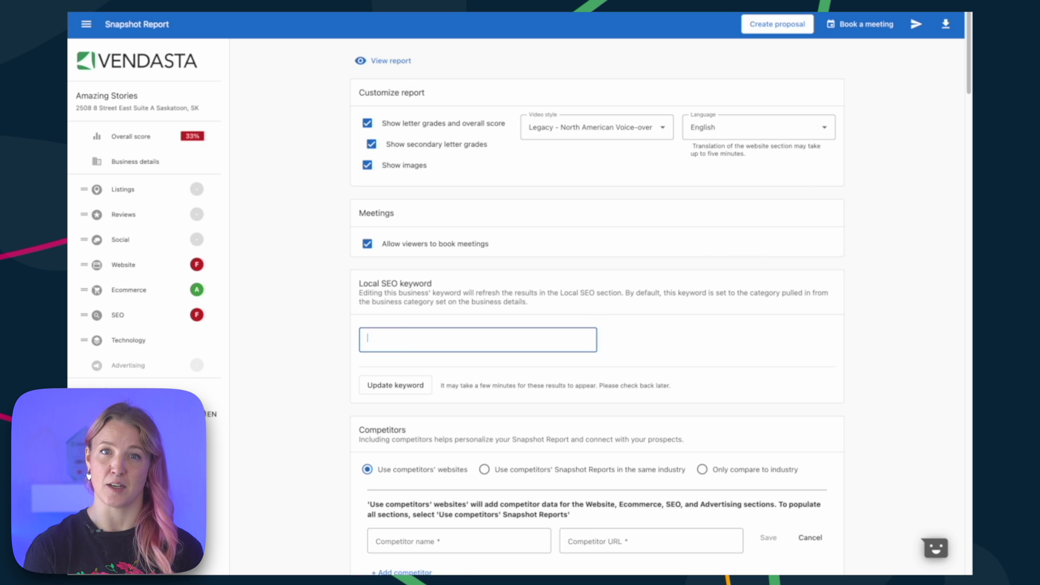
pyautogui.write('keywor')
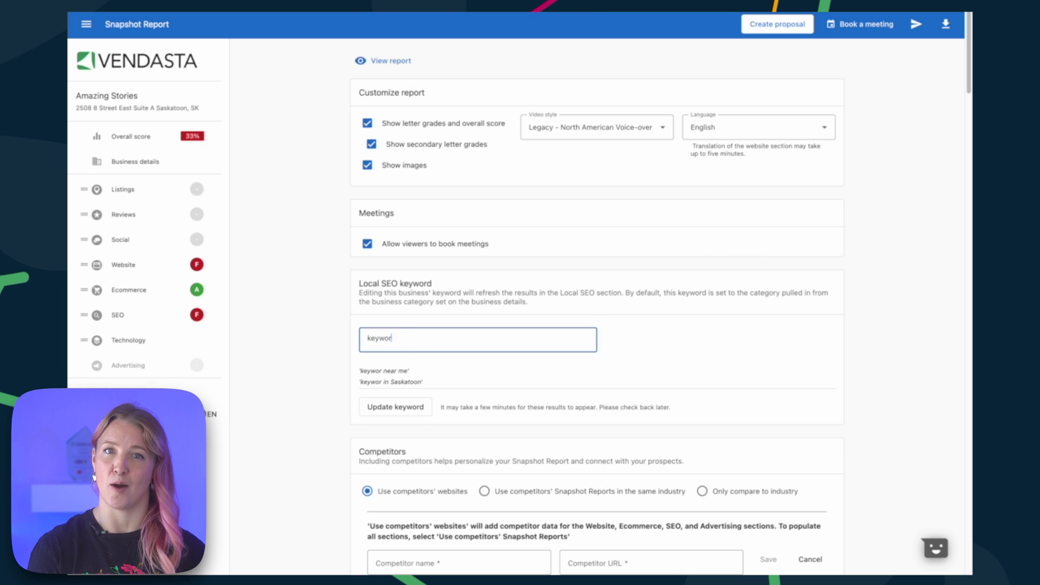
pyautogui.write('ds here')
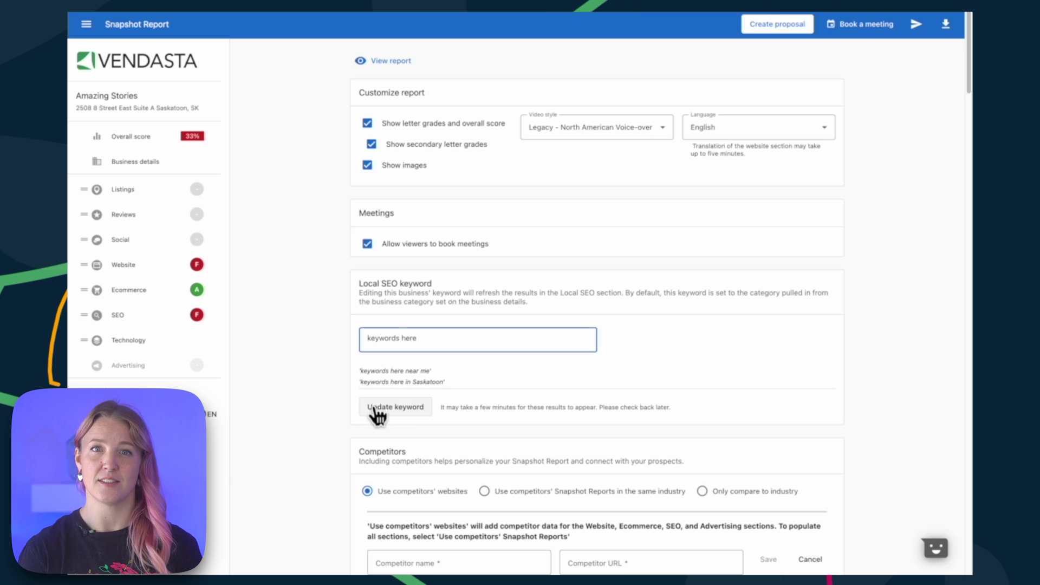
pyautogui.scroll(-6, 610, 82)
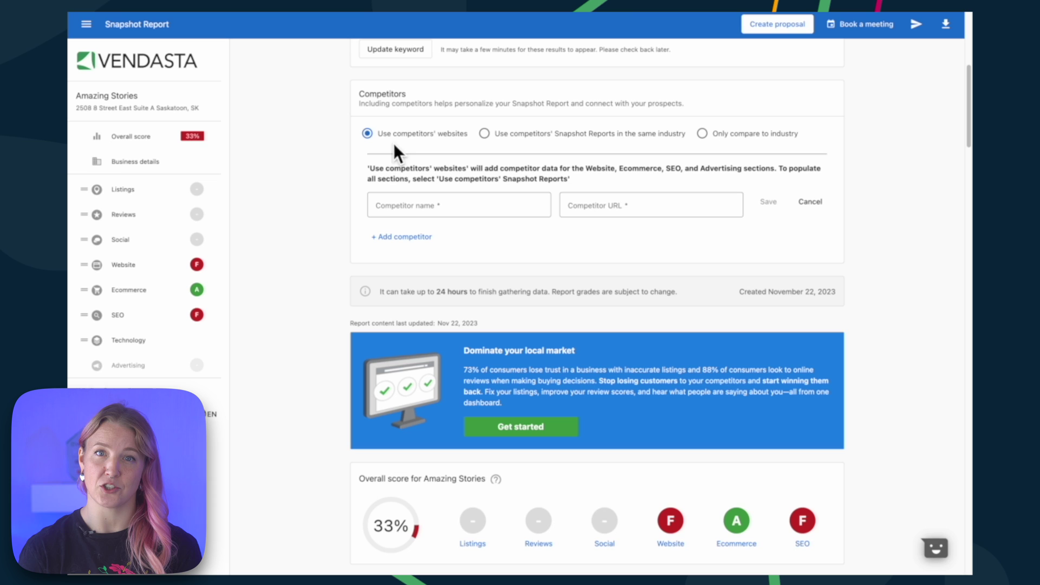
# Compare against same-industry competitors' Snapshot Reports, choosing 8th Street Quentin's Comics & Toys as Competitor 1
pyautogui.click(484, 133)
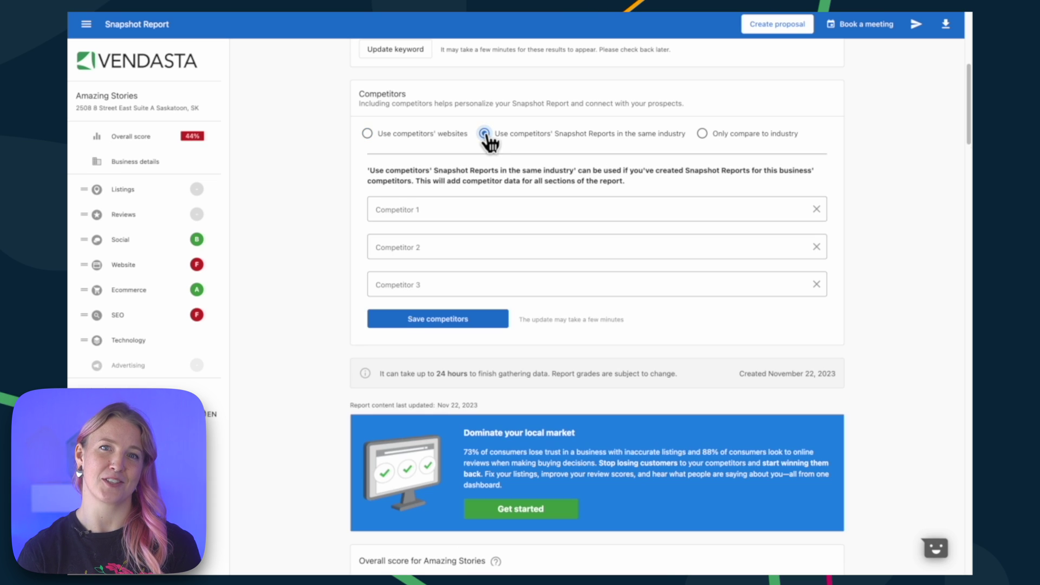
pyautogui.click(414, 210)
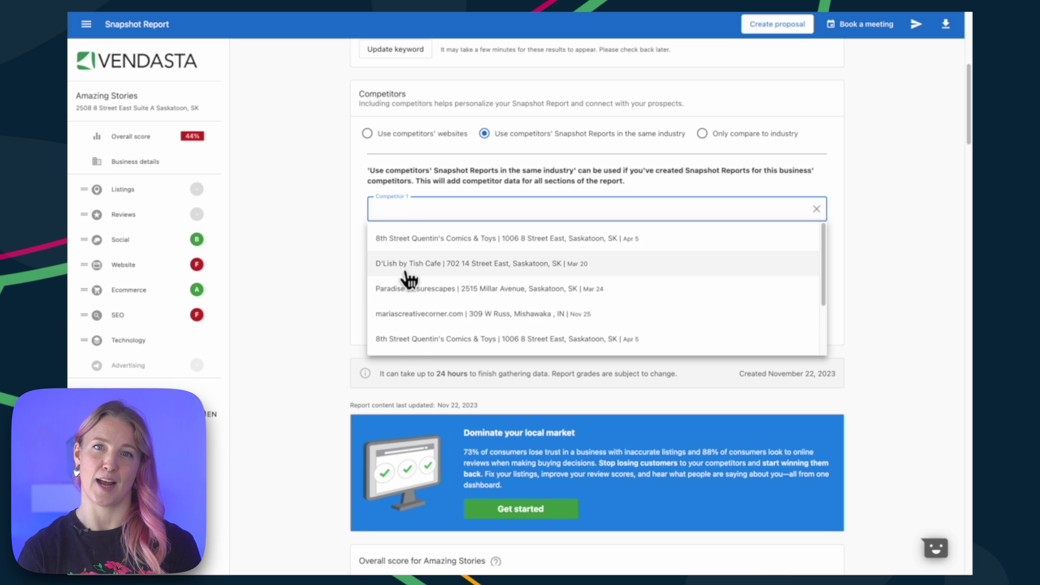
pyautogui.click(405, 240)
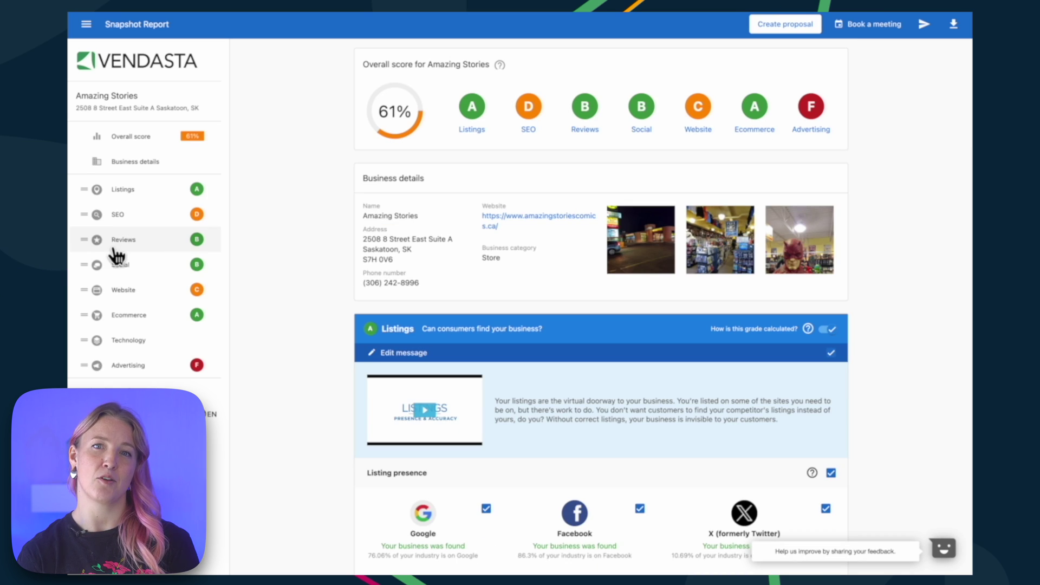
# Move Listings below Reviews and Social upward, then exclude and re-include SEO so it sits last
pyautogui.moveTo(83, 189); pyautogui.dragTo(79, 242)
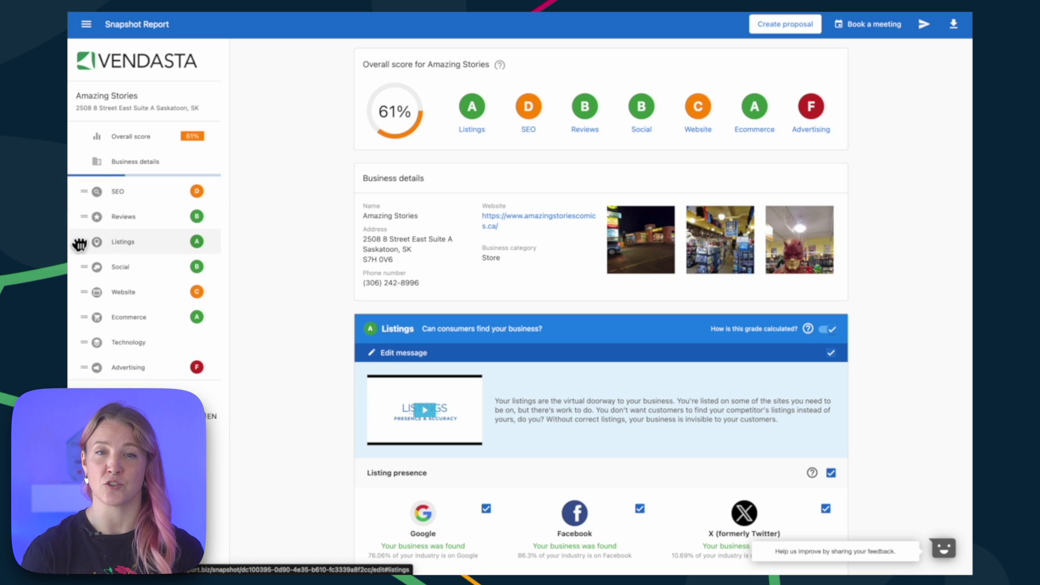
pyautogui.moveTo(116, 277); pyautogui.dragTo(114, 220)
pyautogui.click(116, 189)
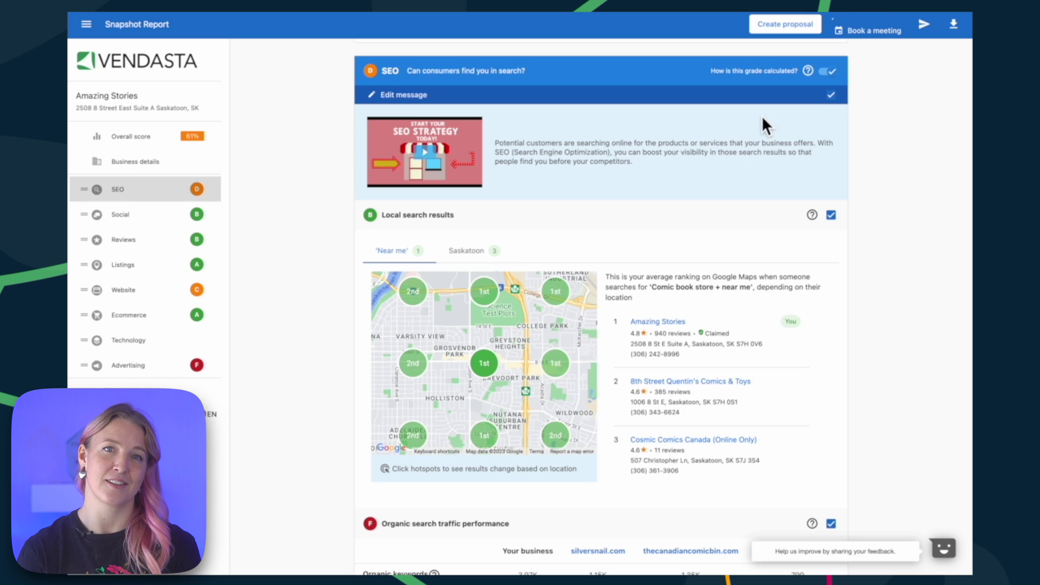
pyautogui.click(831, 72)
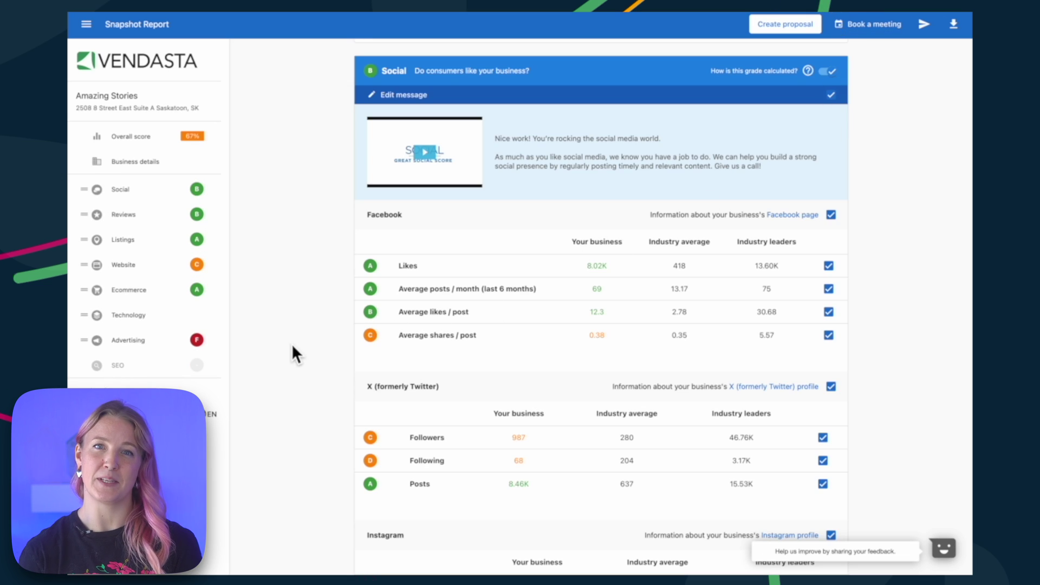
pyautogui.click(199, 365)
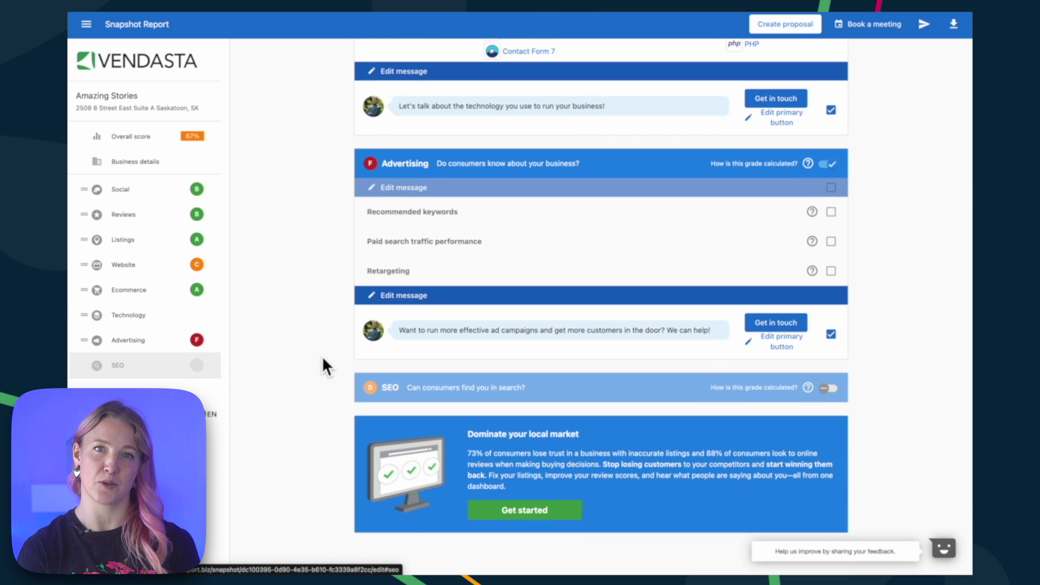
pyautogui.click(825, 388)
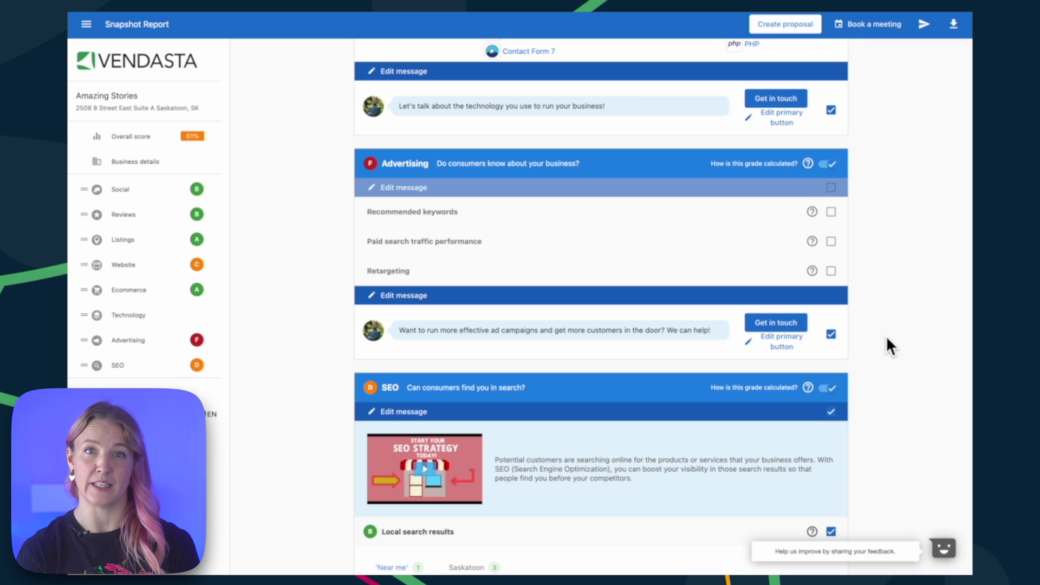
pyautogui.scroll(-4, 897, 353)
pyautogui.scroll(-2, 898, 353)
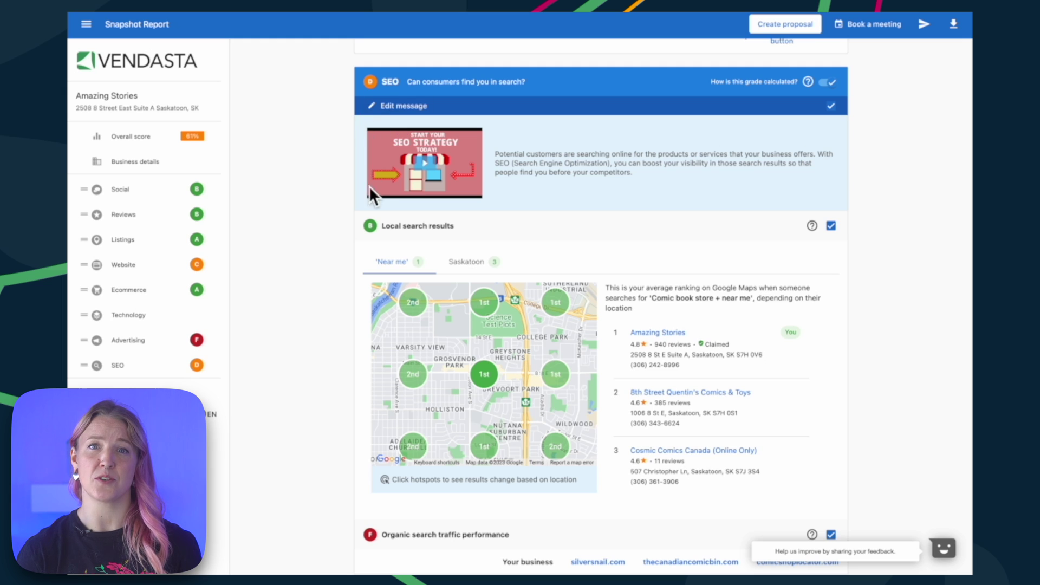
# Open Edit message on the SEO section and select its description text
pyautogui.click(370, 107)
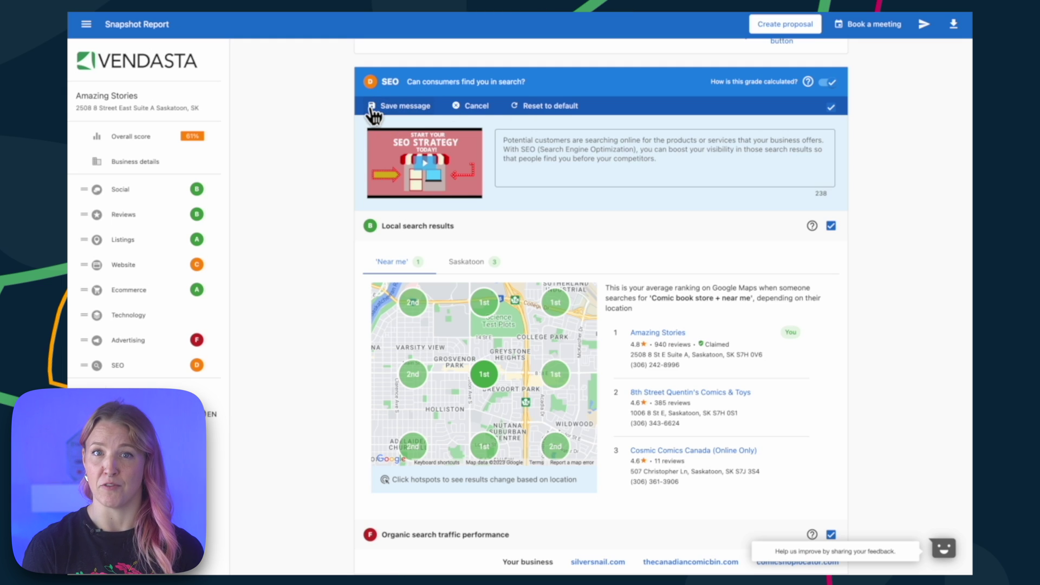
pyautogui.moveTo(671, 173); pyautogui.dragTo(478, 129)
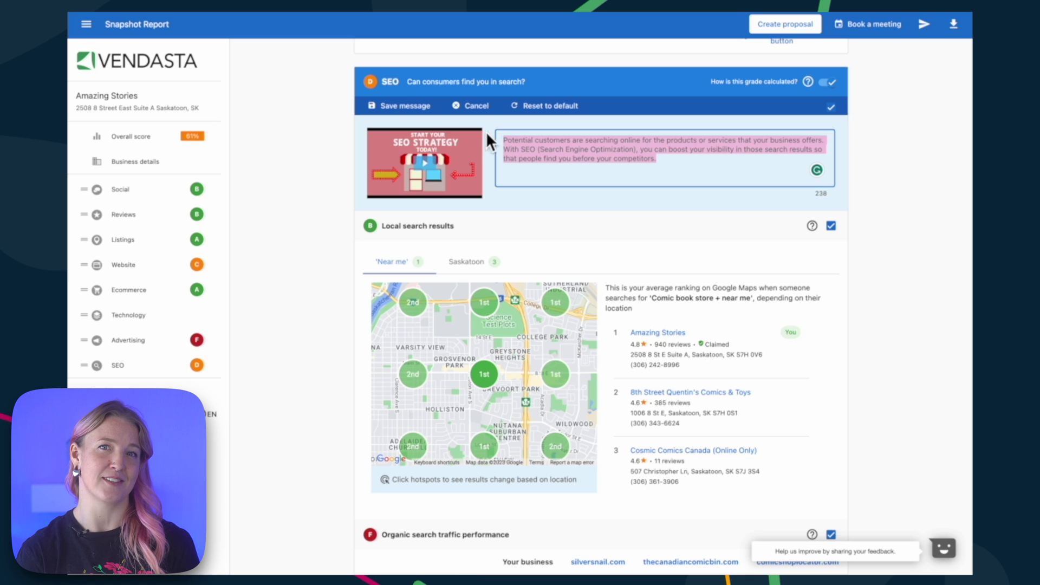
pyautogui.click(879, 184)
pyautogui.scroll(-3, 878, 183)
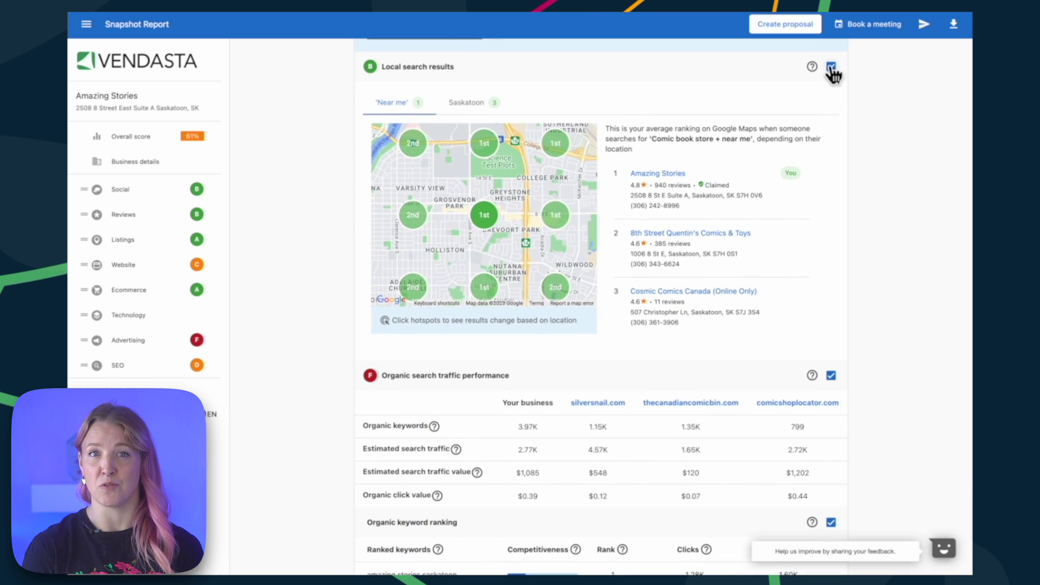
pyautogui.click(830, 376)
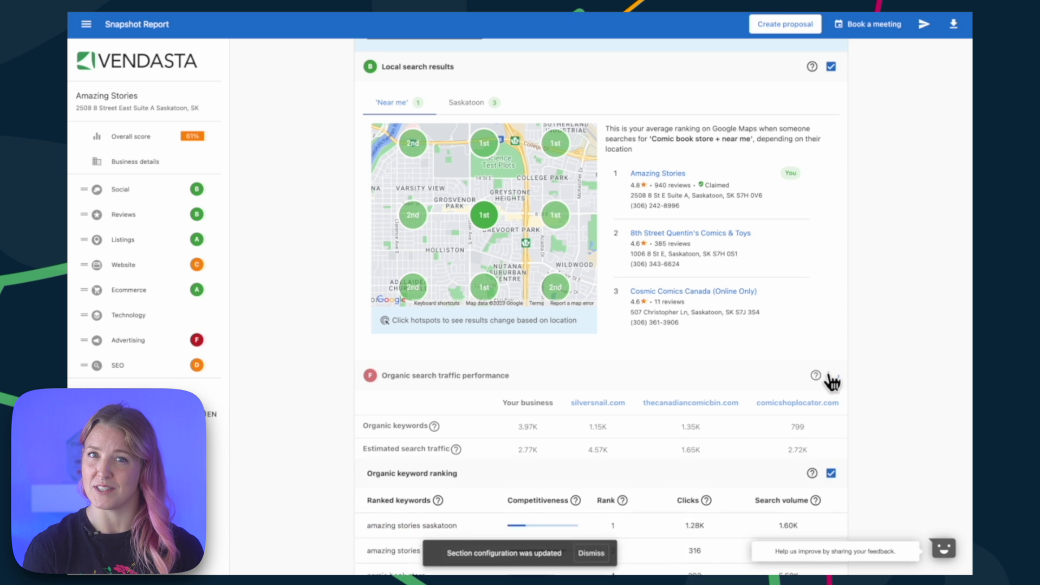
pyautogui.click(830, 376)
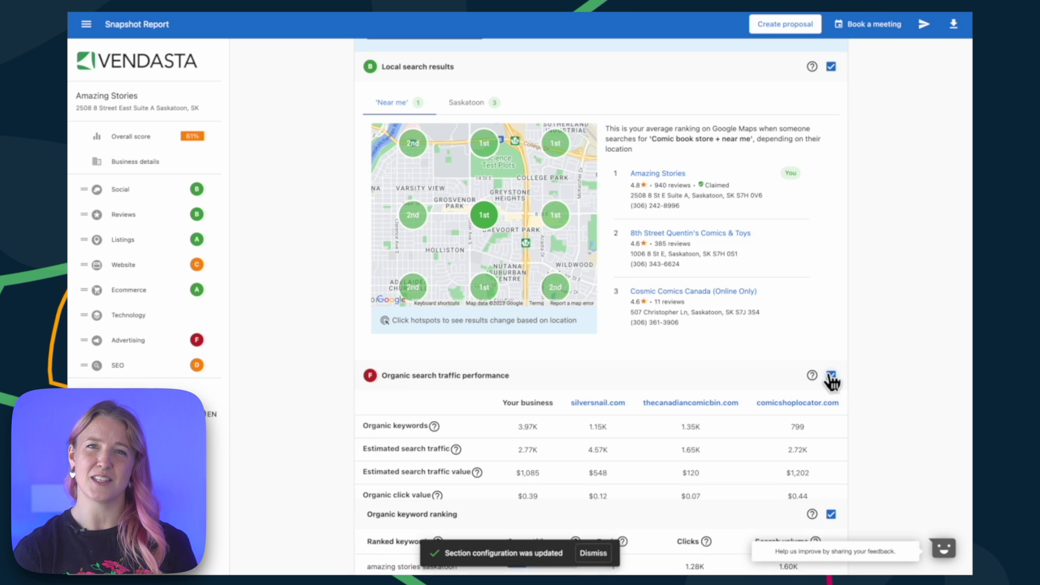
pyautogui.scroll(-5, 890, 383)
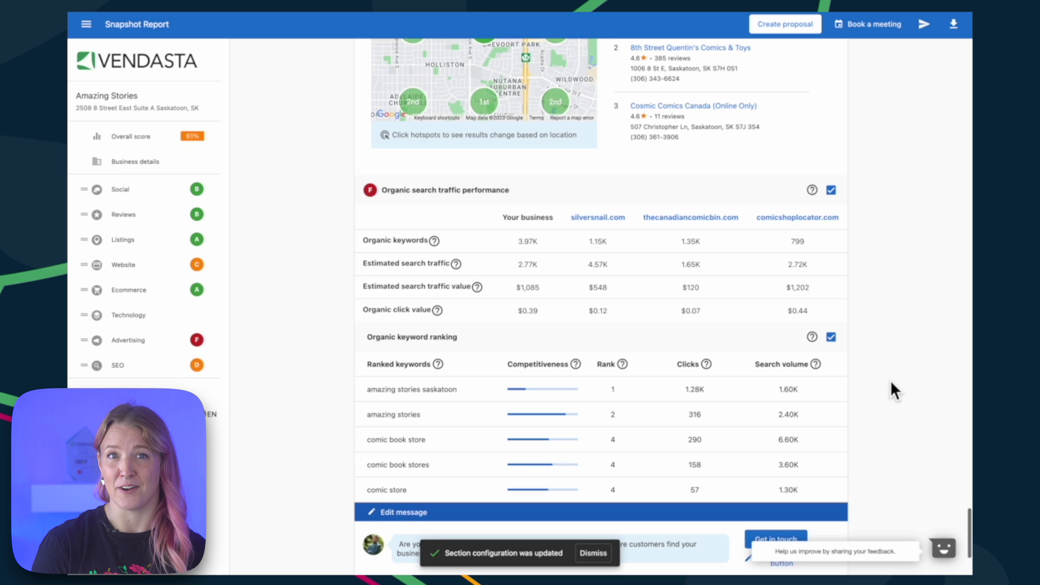
pyautogui.scroll(-2, 891, 382)
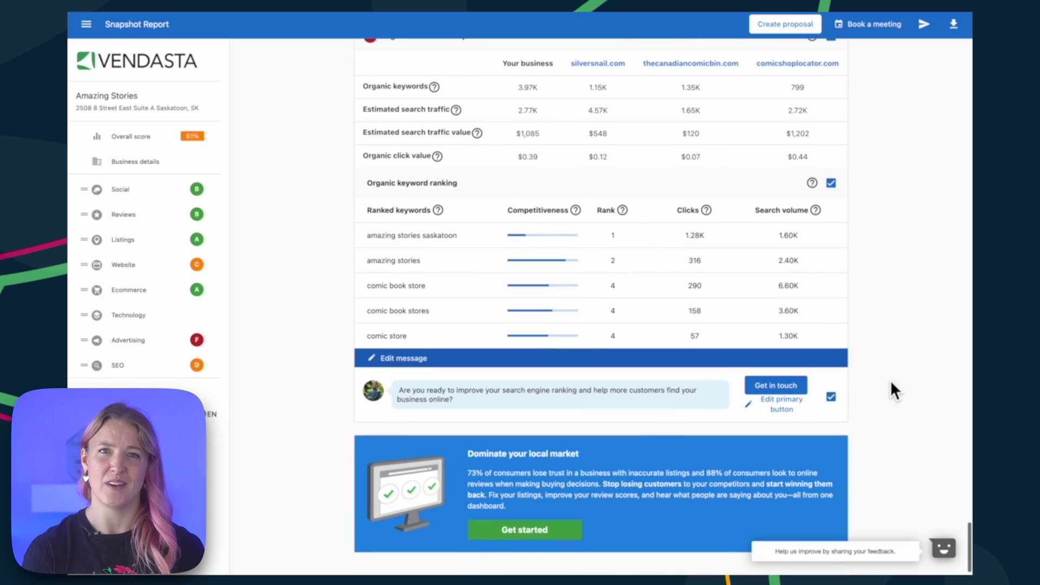
pyautogui.click(869, 28)
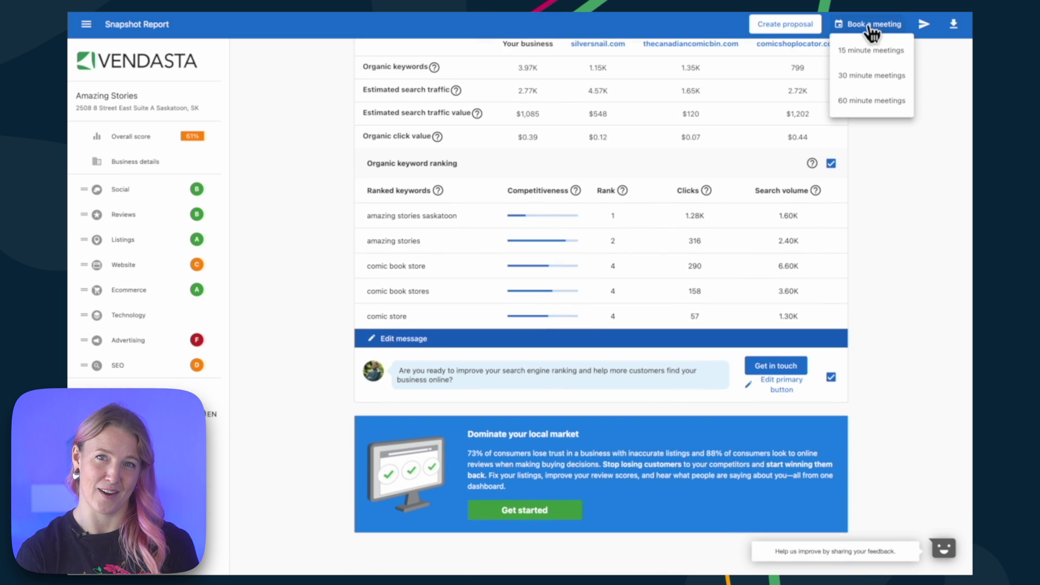
pyautogui.click(940, 79)
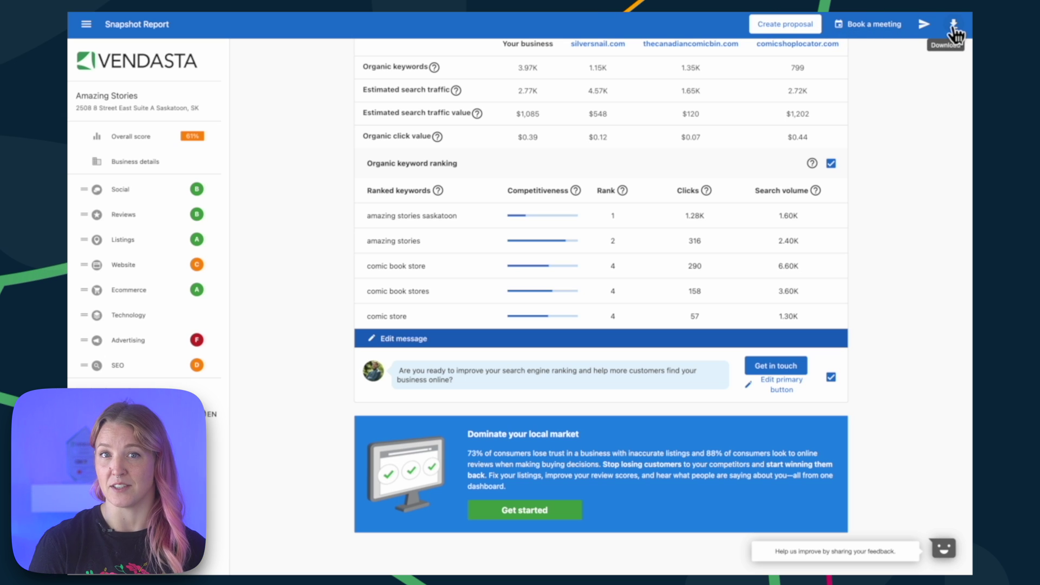